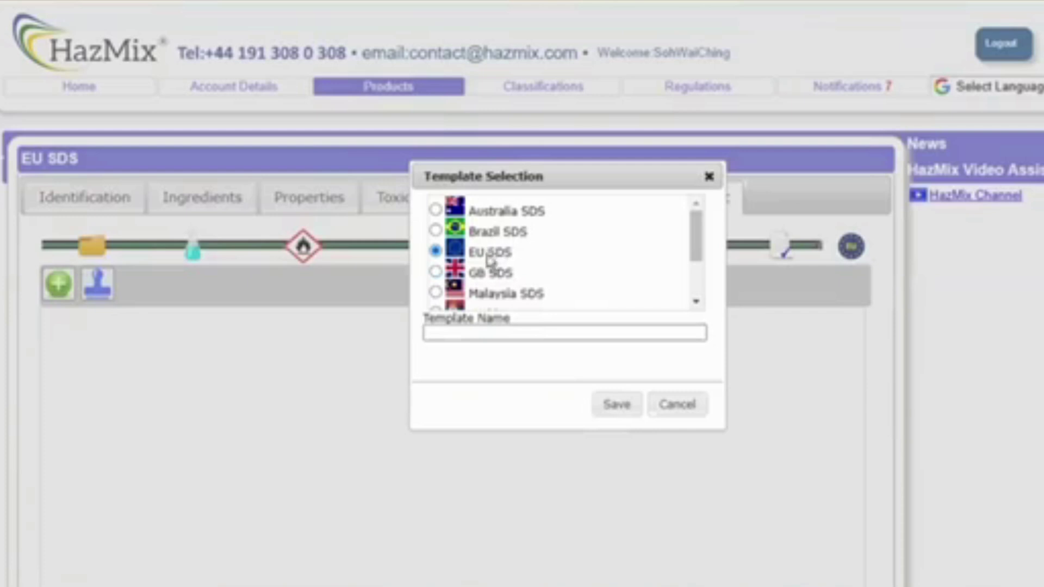
Step: Name the new EU SDS template EU TEST and save it
{"action": "left_click", "coordinate": [495, 332]}
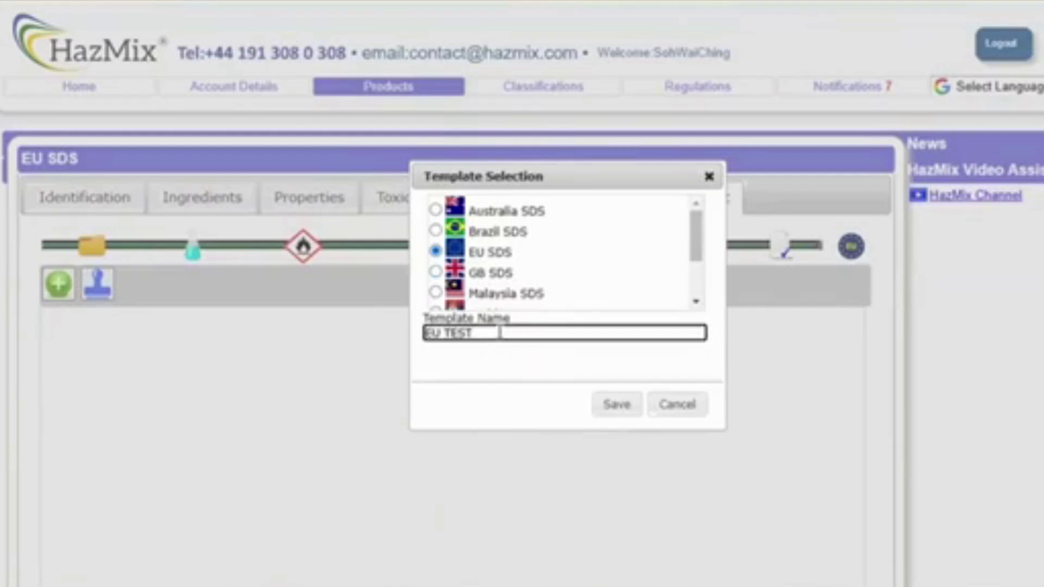
{"action": "left_click", "coordinate": [619, 411]}
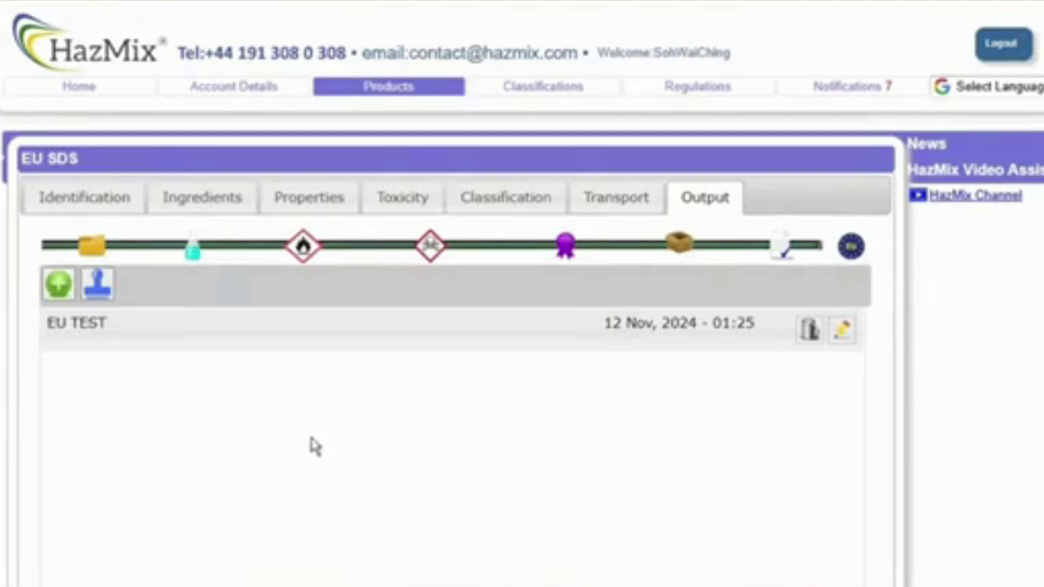
Step: Add a second EU SDS template named EU TEST 2 to the product's output list
{"action": "left_click", "coordinate": [59, 284]}
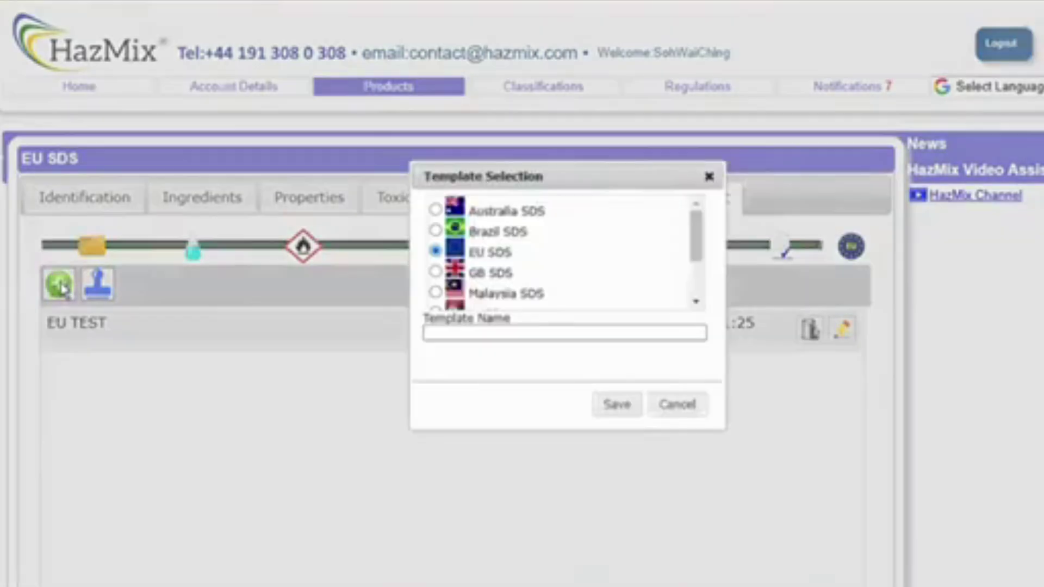
{"action": "left_click", "coordinate": [505, 333]}
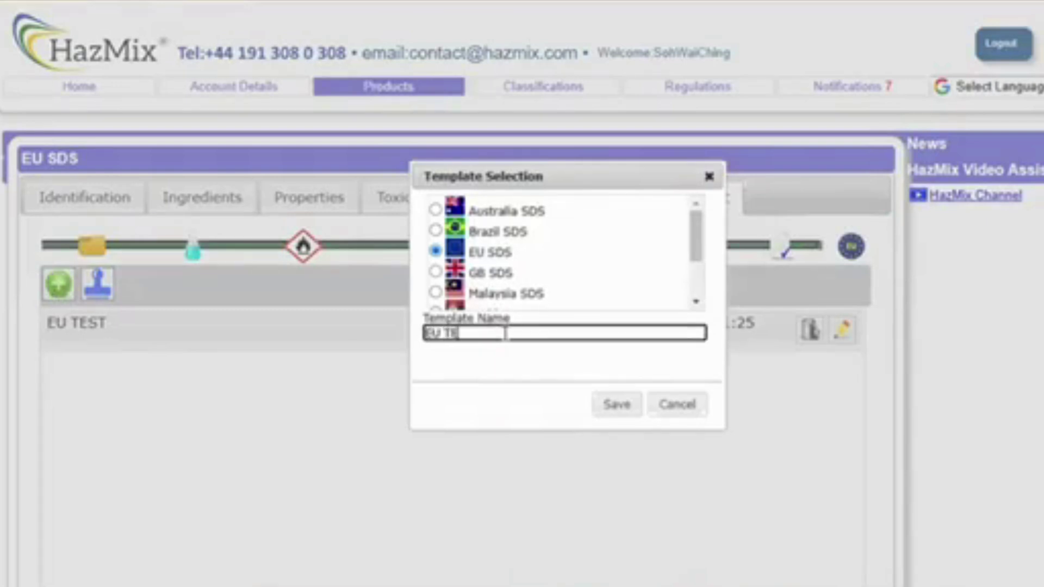
{"action": "type", "text": "EU TEST 2"}
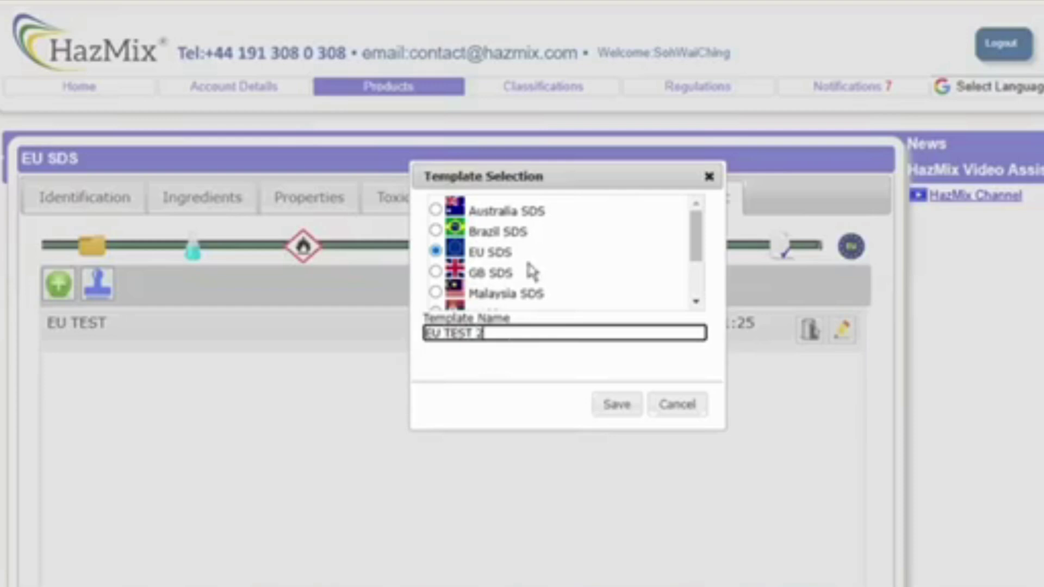
{"action": "left_click", "coordinate": [618, 405]}
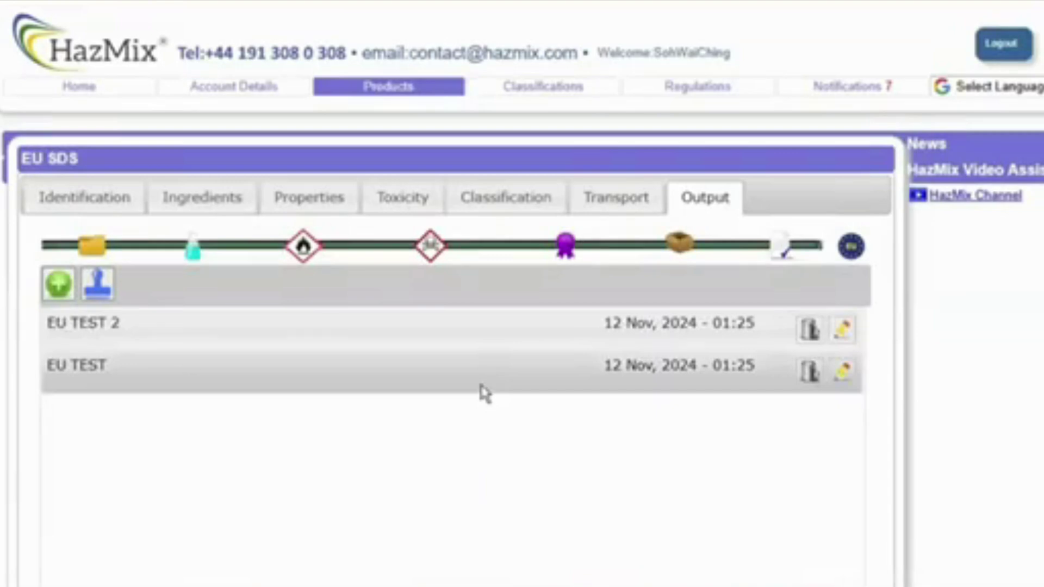
Step: Add a GB SDS template named GBSDS to the product's output list
{"action": "left_click", "coordinate": [59, 283]}
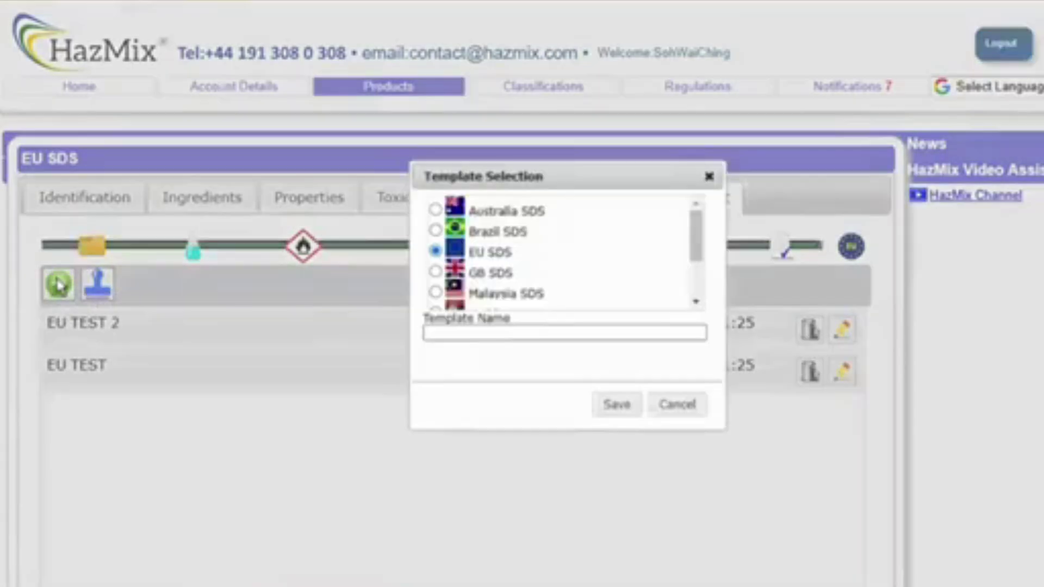
{"action": "left_click", "coordinate": [497, 273]}
{"action": "left_click", "coordinate": [496, 333]}
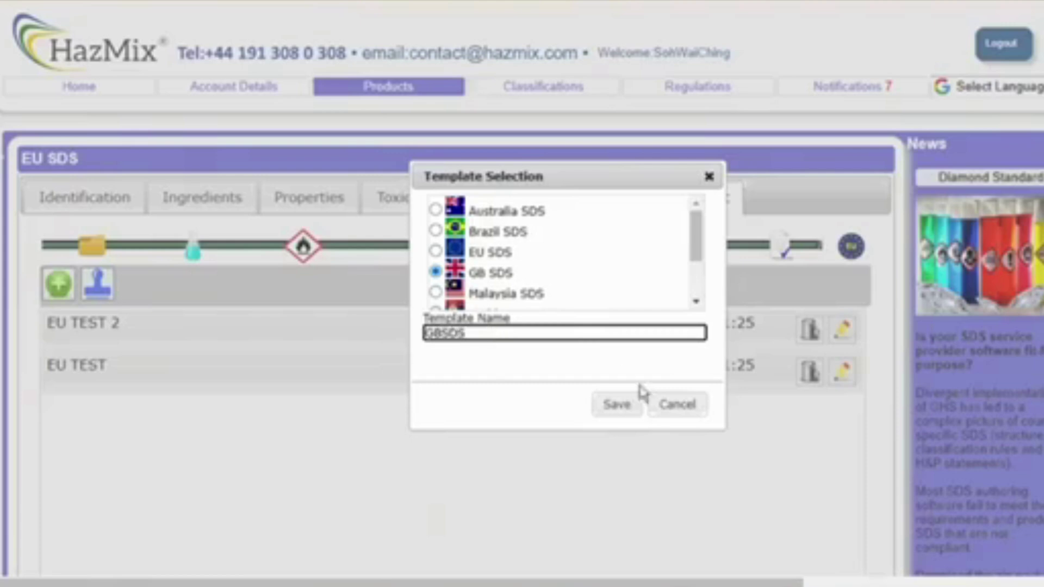
{"action": "left_click", "coordinate": [629, 409]}
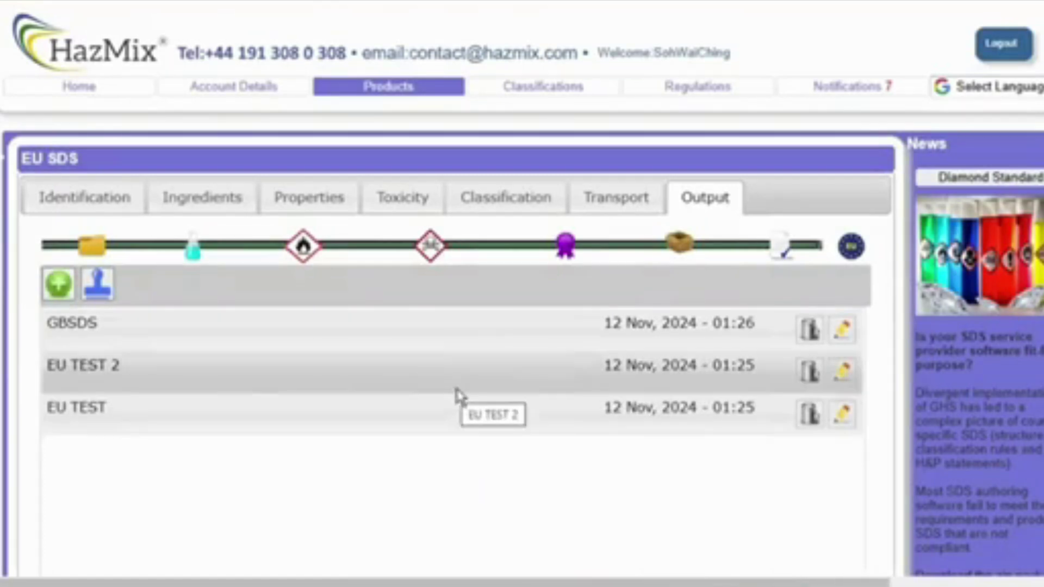
Step: Open the EU TEST template for editing, enter 1-16 as its section amendments and save it
{"action": "left_click", "coordinate": [848, 416]}
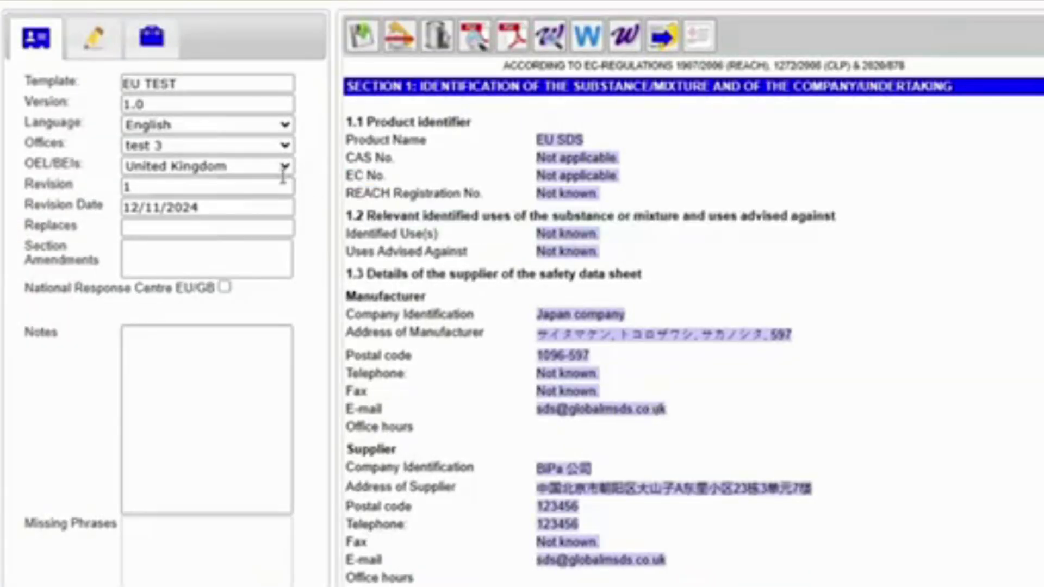
{"action": "left_click", "coordinate": [230, 185]}
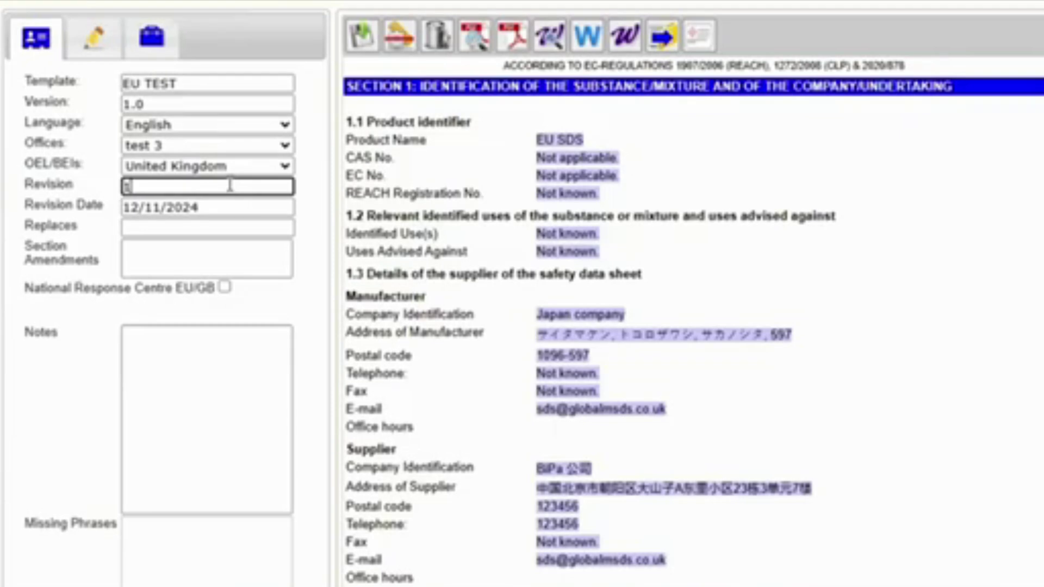
{"action": "left_click", "coordinate": [185, 265]}
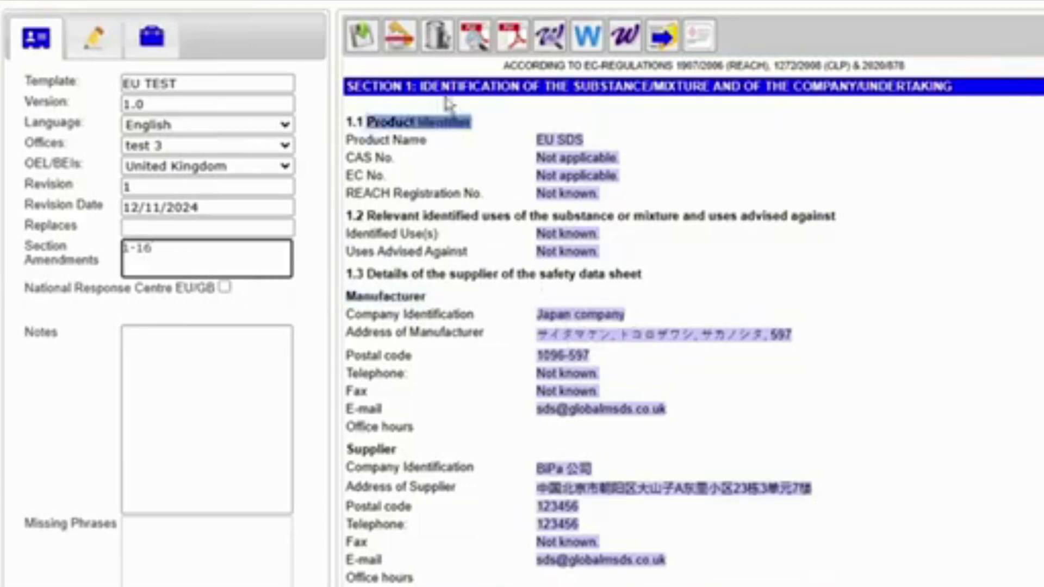
{"action": "left_click", "coordinate": [362, 35]}
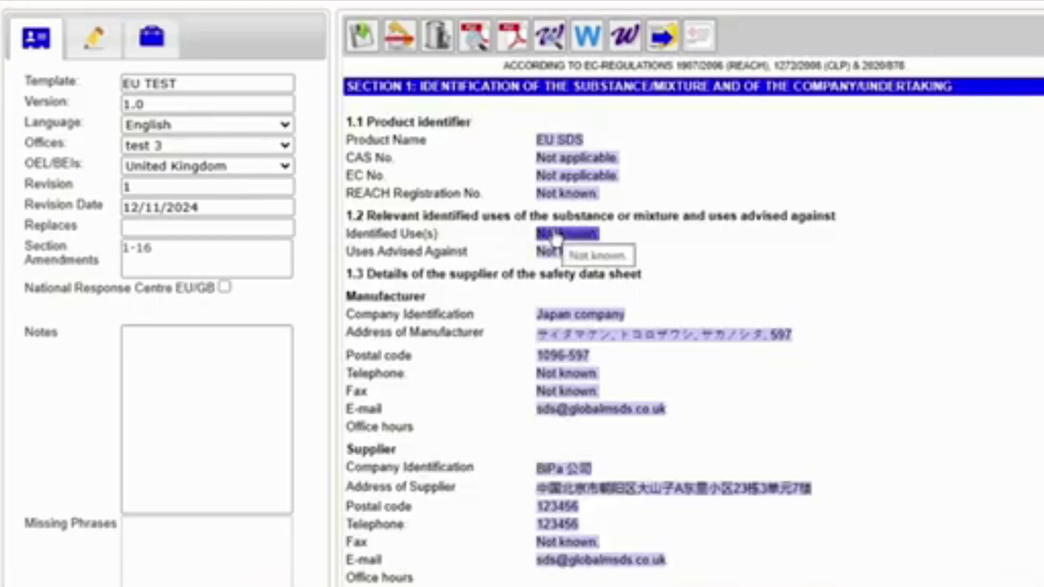
Step: Look through the sections of the EU TEST safety data sheet, from product identification to regulatory information
{"action": "scroll", "coordinate": [626, 298], "scroll_direction": "down", "scroll_amount": 15}
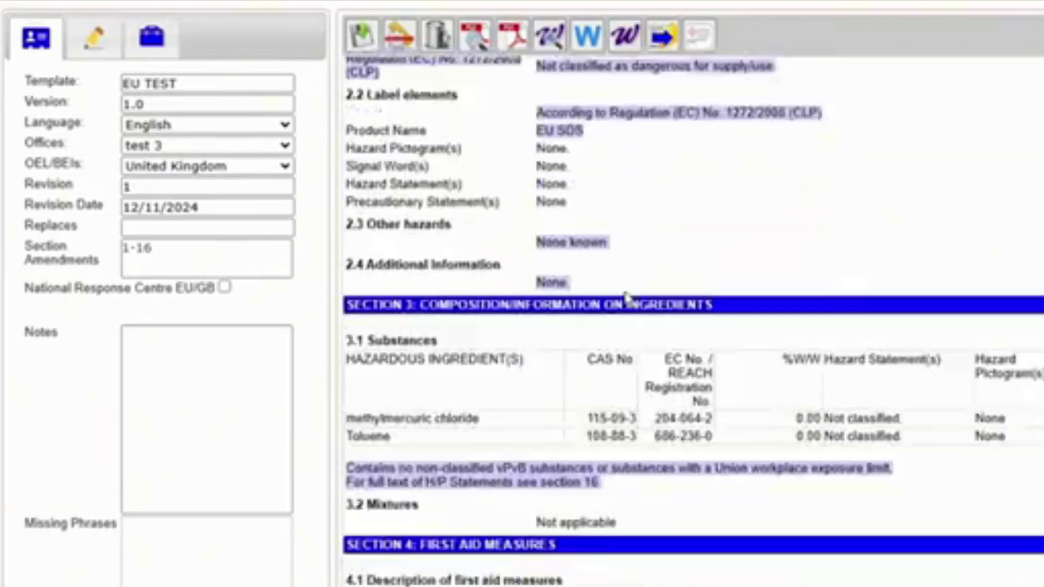
{"action": "scroll", "coordinate": [625, 298], "scroll_direction": "down", "scroll_amount": 15}
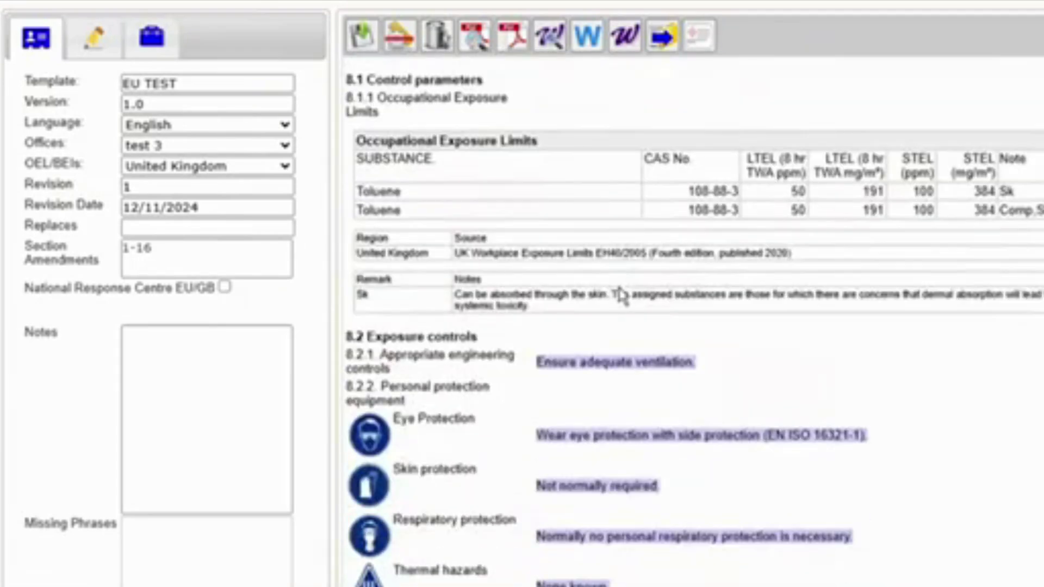
{"action": "scroll", "coordinate": [603, 288], "scroll_direction": "down", "scroll_amount": 20}
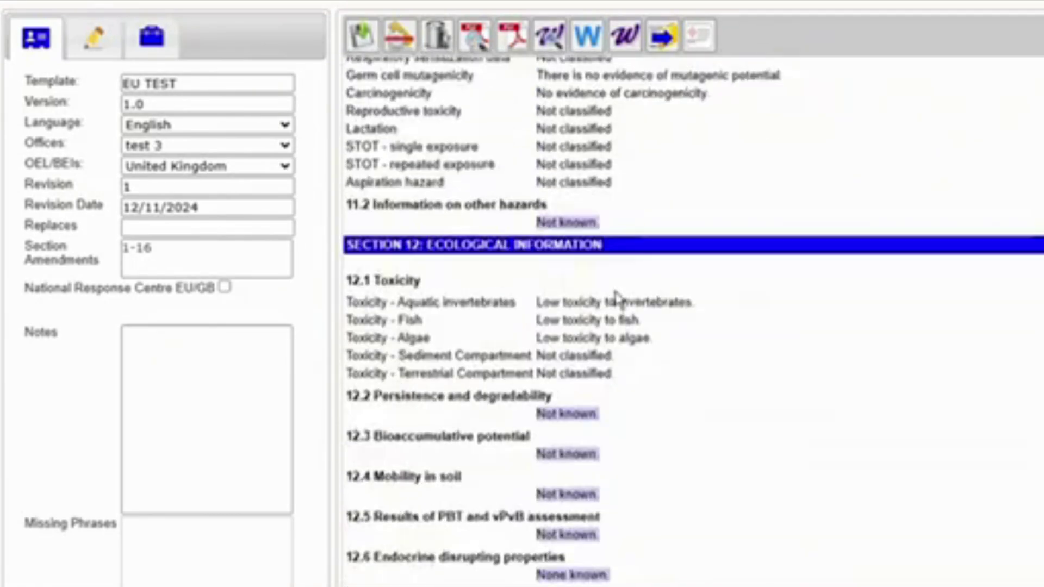
{"action": "scroll", "coordinate": [618, 298], "scroll_direction": "down", "scroll_amount": 15}
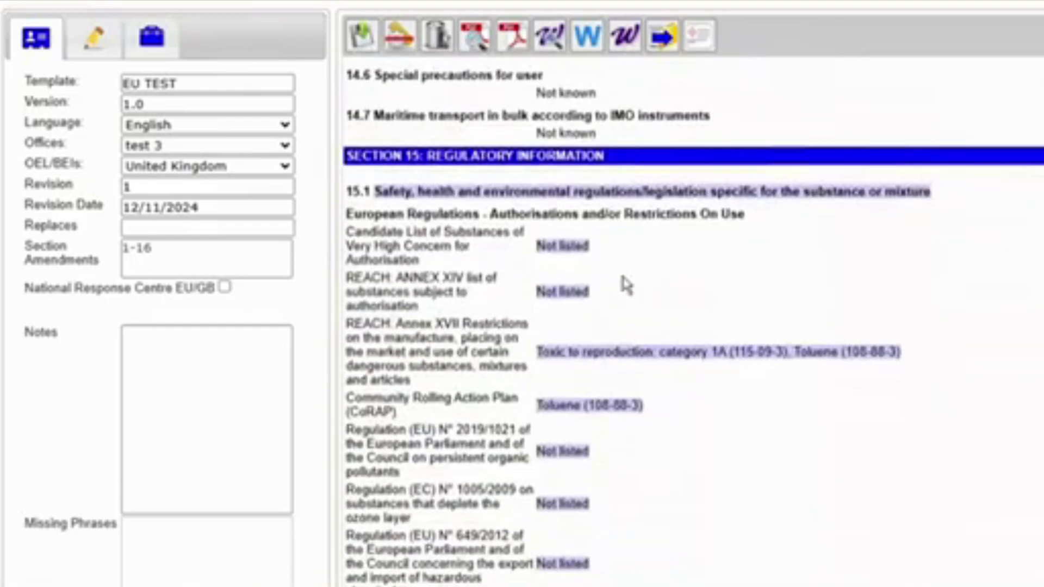
{"action": "scroll", "coordinate": [673, 306], "scroll_direction": "up", "scroll_amount": 3}
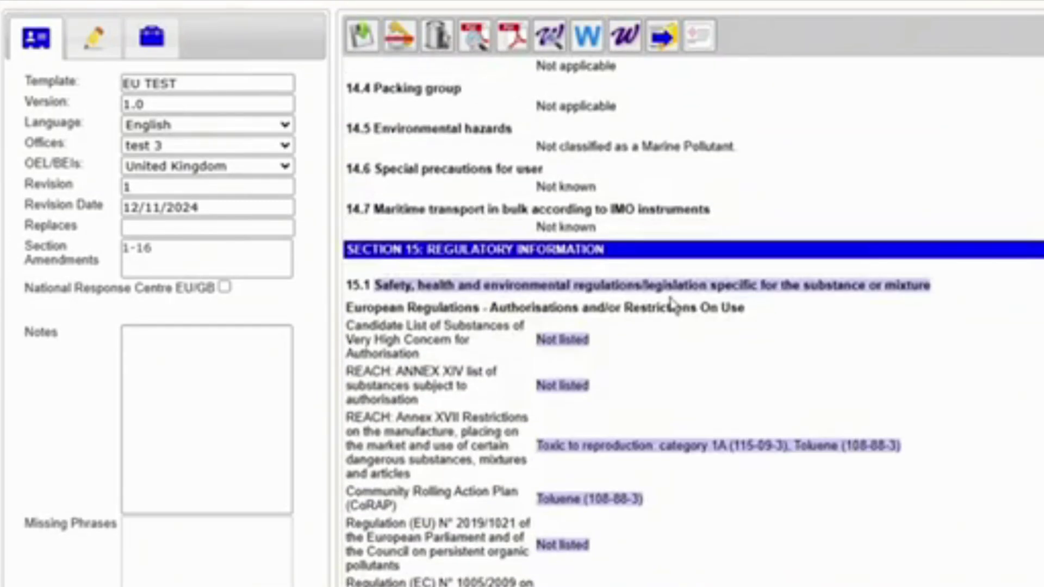
{"action": "scroll", "coordinate": [673, 305], "scroll_direction": "up", "scroll_amount": 20}
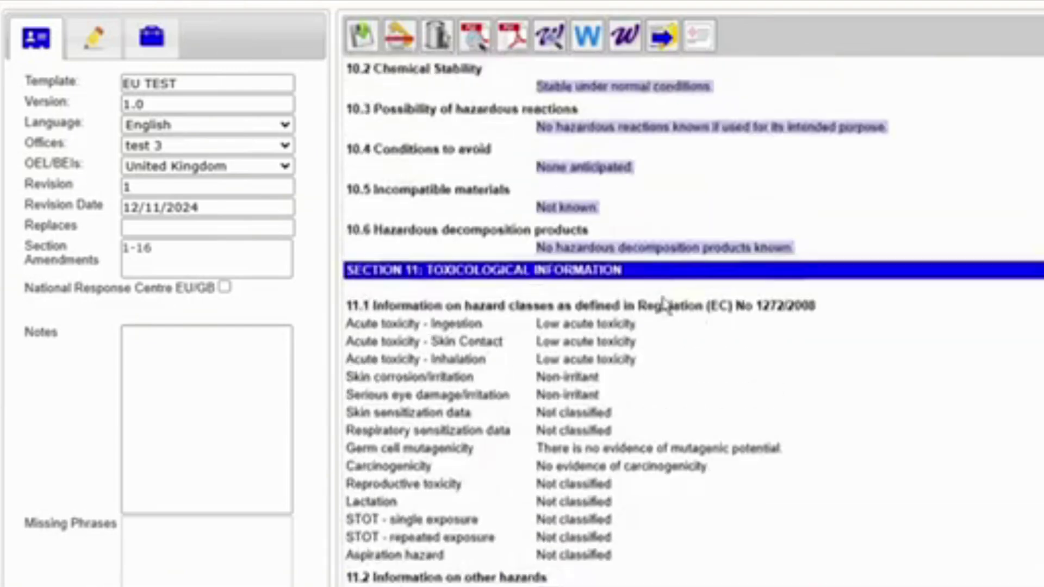
{"action": "scroll", "coordinate": [664, 303], "scroll_direction": "up", "scroll_amount": 20}
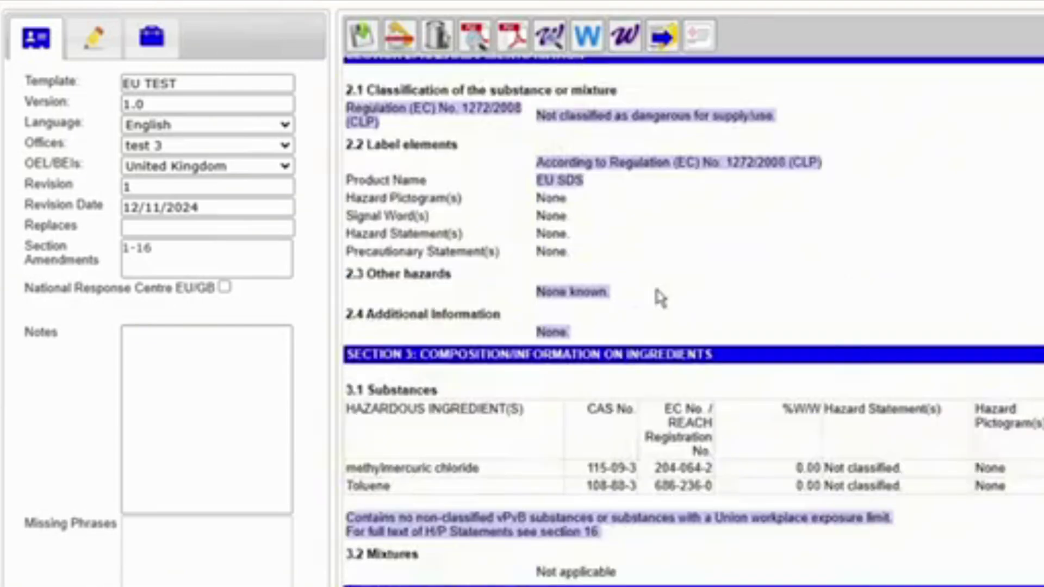
{"action": "scroll", "coordinate": [660, 295], "scroll_direction": "up", "scroll_amount": 5}
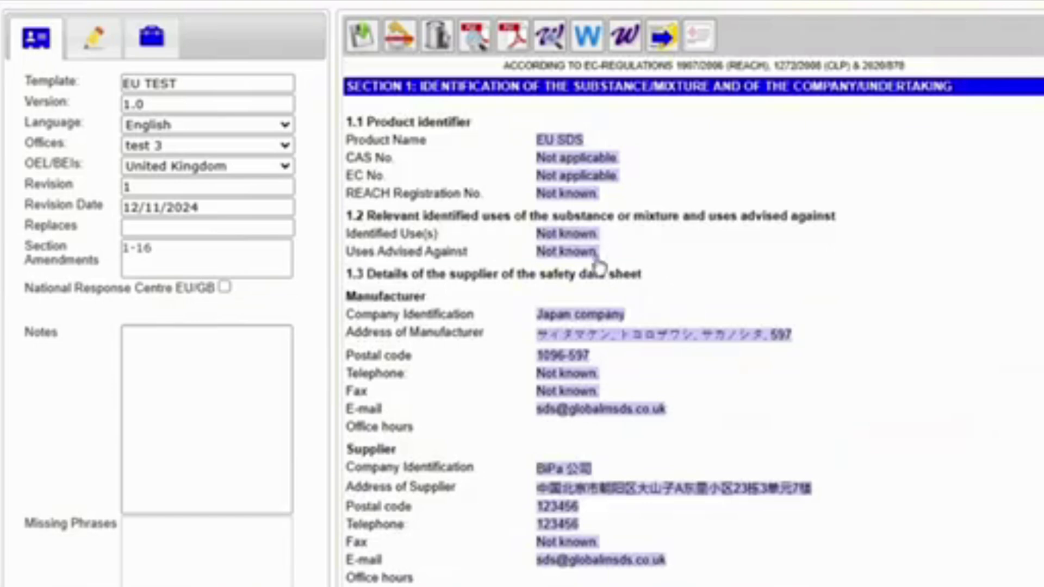
Step: Strike out the Inhalation phrase under 4.1 Description of first aid measures
{"action": "scroll", "coordinate": [625, 400], "scroll_direction": "down", "scroll_amount": 15}
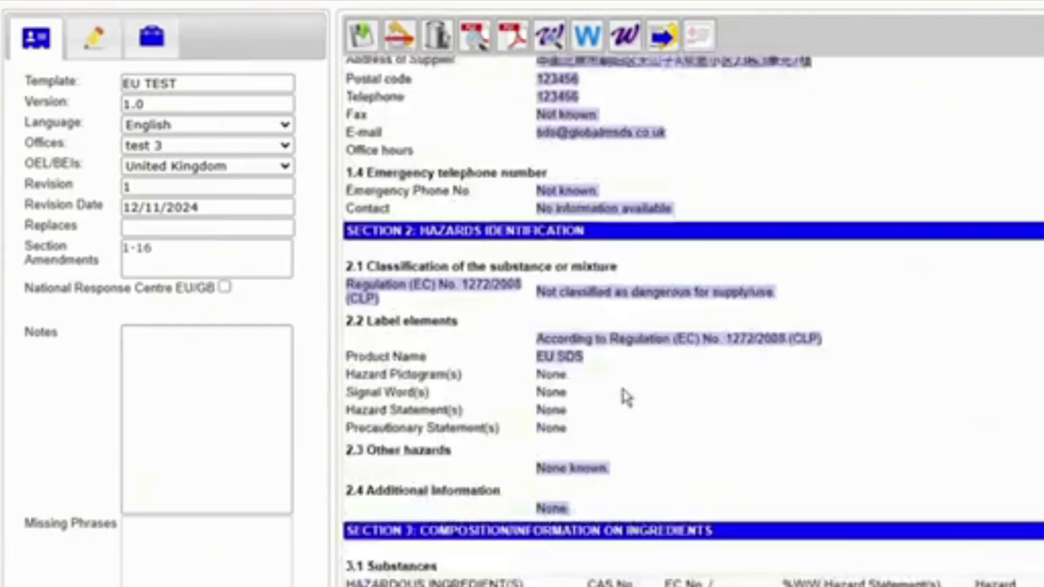
{"action": "scroll", "coordinate": [625, 367], "scroll_direction": "down", "scroll_amount": 3}
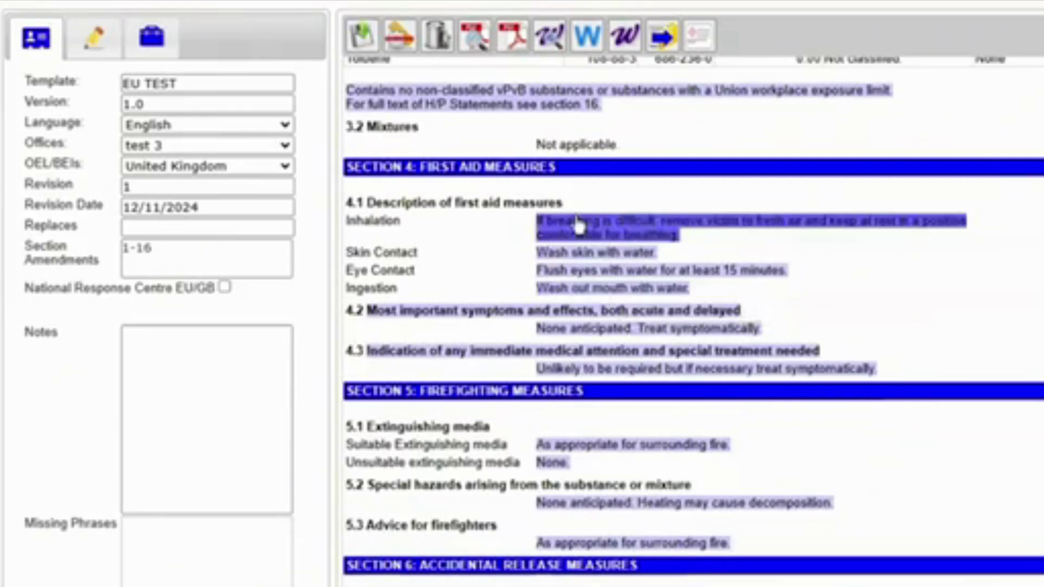
{"action": "left_click", "coordinate": [550, 218]}
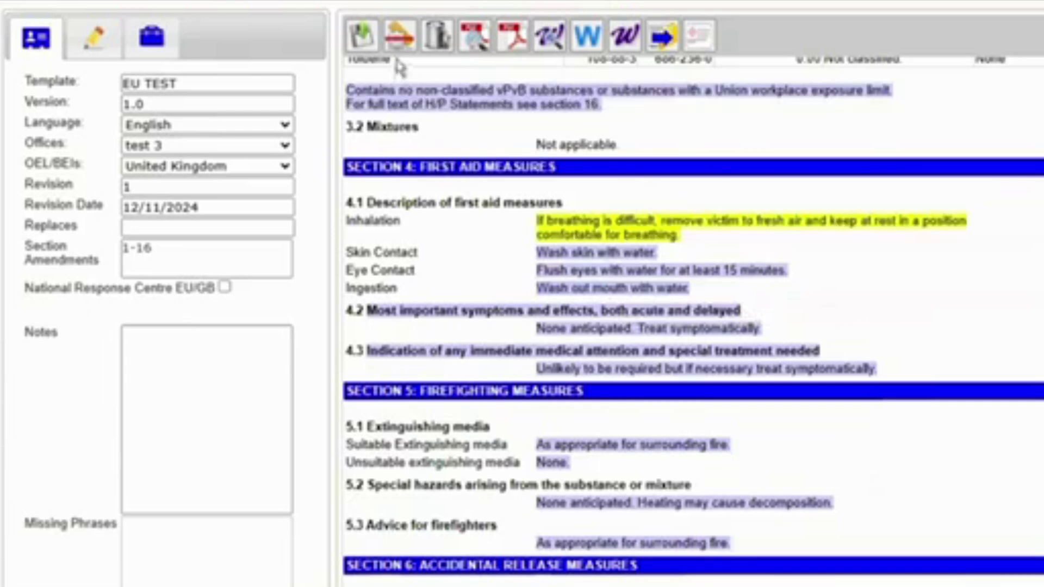
{"action": "left_click", "coordinate": [398, 39]}
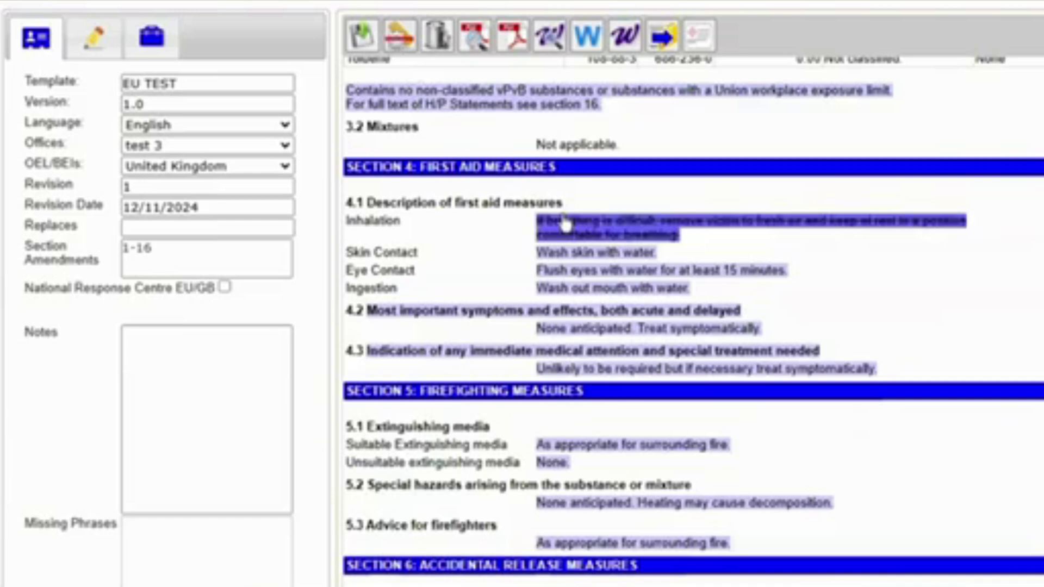
Step: Search the phrase library for "Avoid breath" and add the phrase "Avoid breathing gas." after the struck-out Inhalation text
{"action": "left_click", "coordinate": [93, 39]}
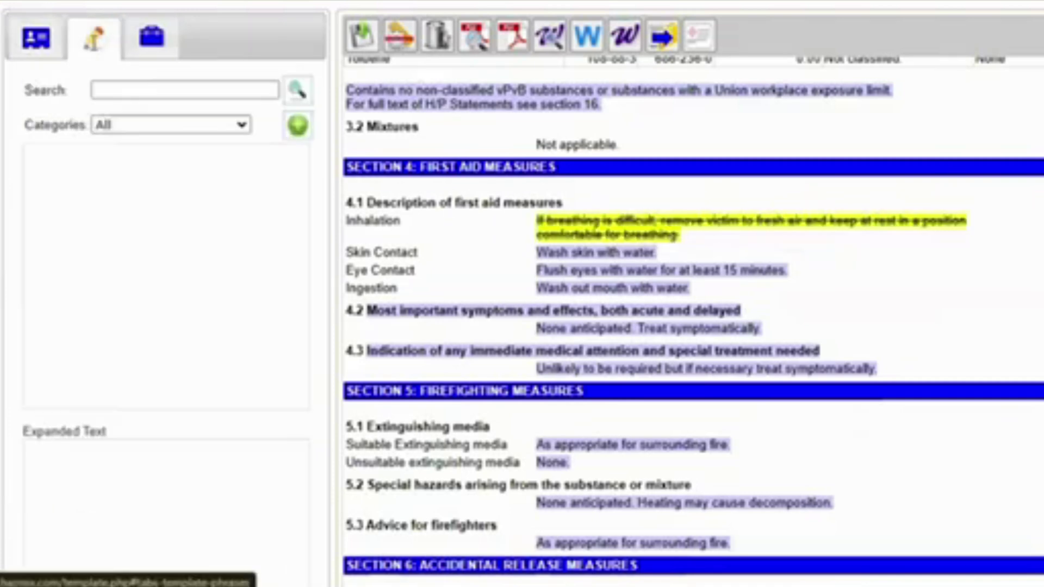
{"action": "left_click", "coordinate": [159, 89]}
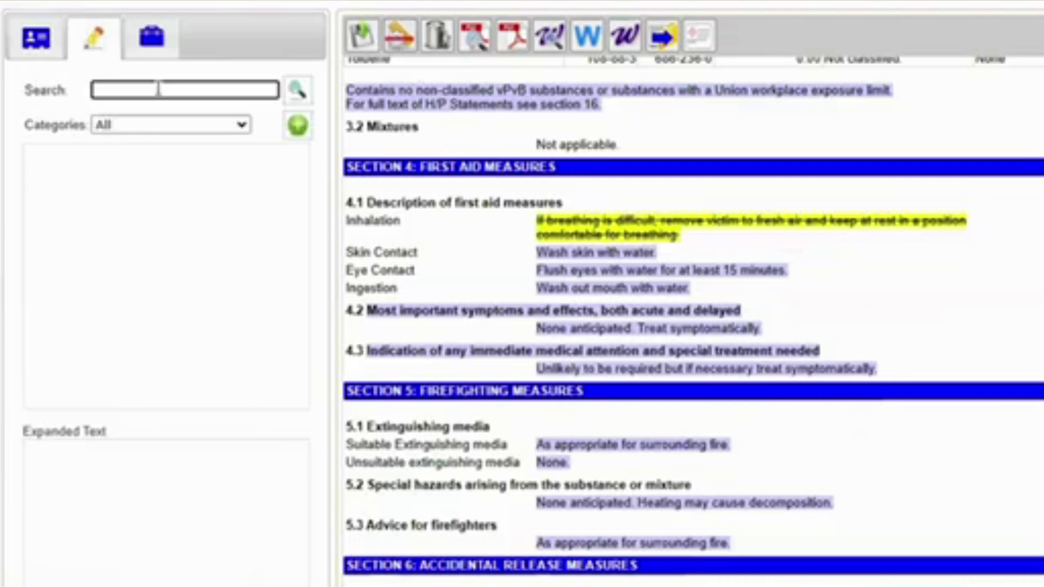
{"action": "type", "text": "ath"}
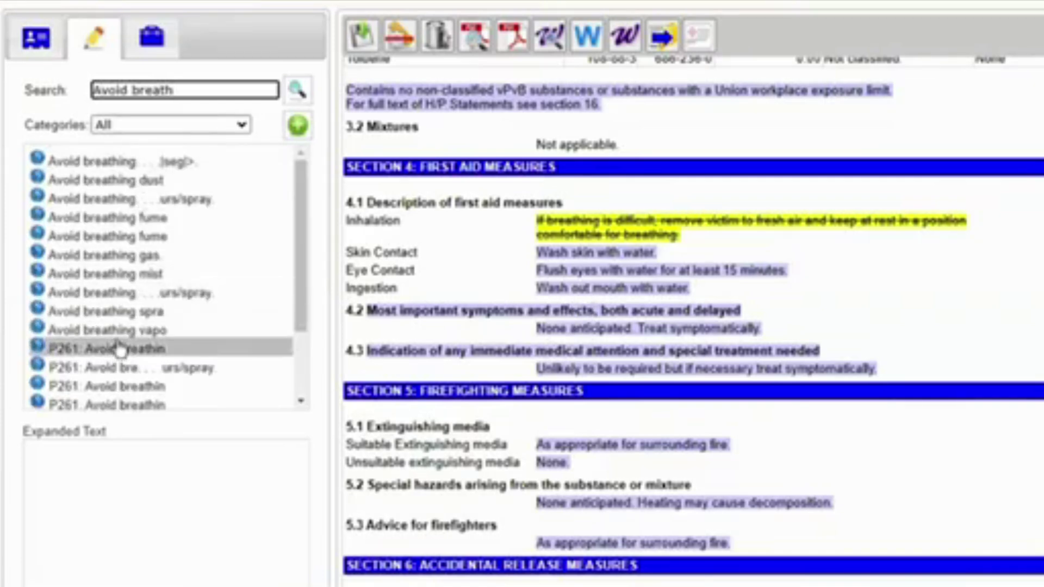
{"action": "left_click", "coordinate": [131, 258]}
{"action": "left_click_drag", "start_coordinate": [78, 258], "coordinate": [707, 237]}
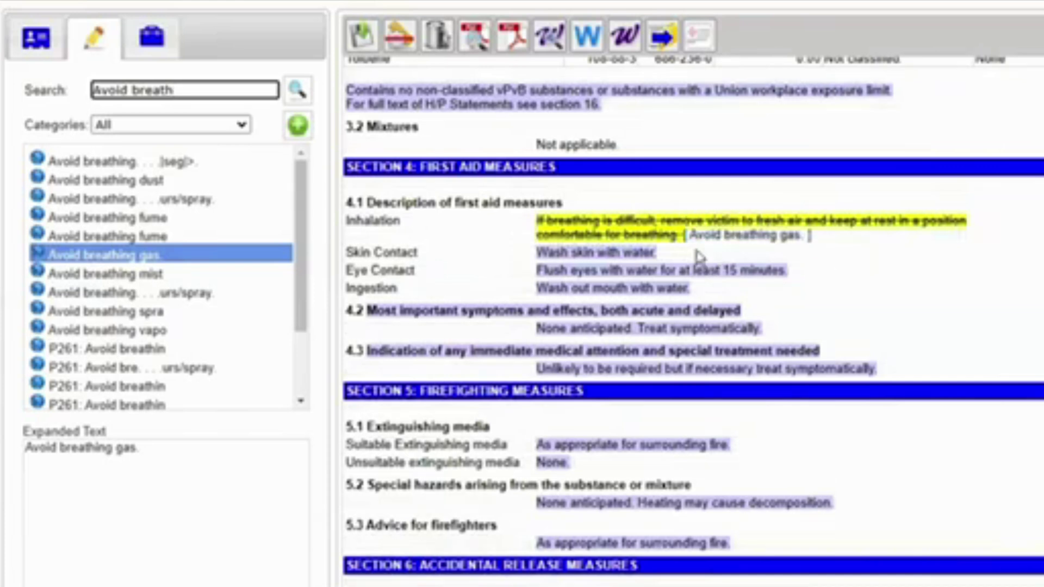
Step: Strike out the Ingestion phrase "Wash out mouth with water." and replace it with "Avoid raising dust.", found by searching the phrases for "dust"
{"action": "left_click", "coordinate": [613, 289]}
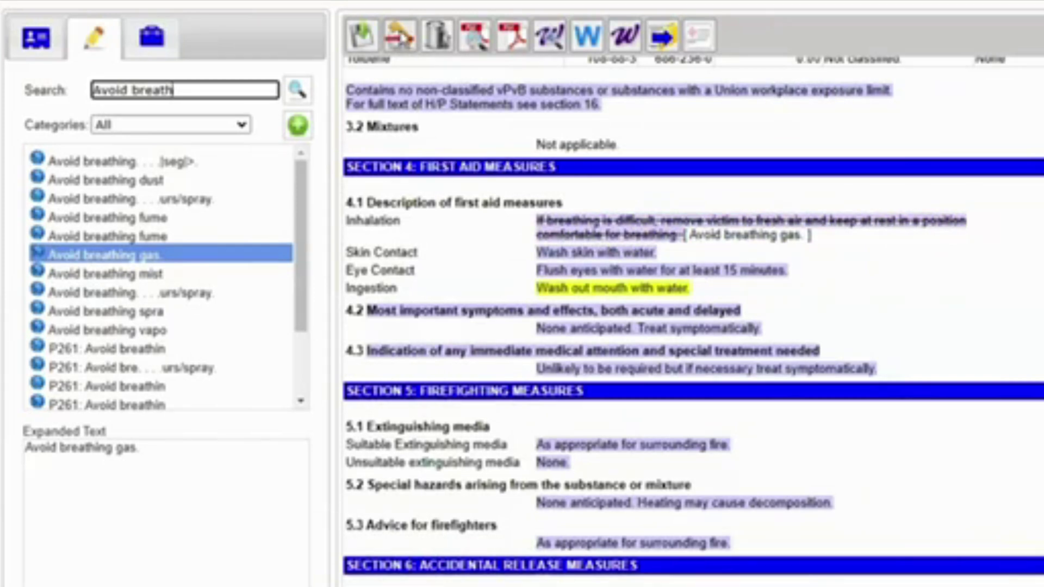
{"action": "left_click", "coordinate": [400, 39]}
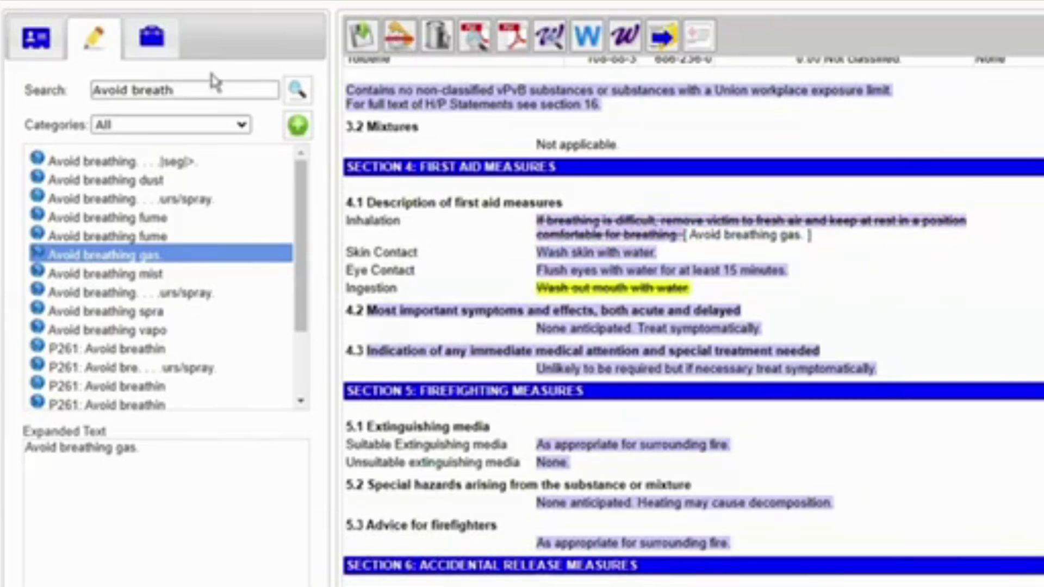
{"action": "left_click", "coordinate": [194, 92]}
{"action": "key", "text": "BackSpace"}
{"action": "key", "text": "BackSpace"}
{"action": "key", "text": "BackSpace"}
{"action": "key", "text": "BackSpace"}
{"action": "key", "text": "BackSpace"}
{"action": "key", "text": "BackSpace"}
{"action": "key", "text": "BackSpace"}
{"action": "key", "text": "BackSpace"}
{"action": "key", "text": "BackSpace"}
{"action": "key", "text": "BackSpace"}
{"action": "key", "text": "BackSpace"}
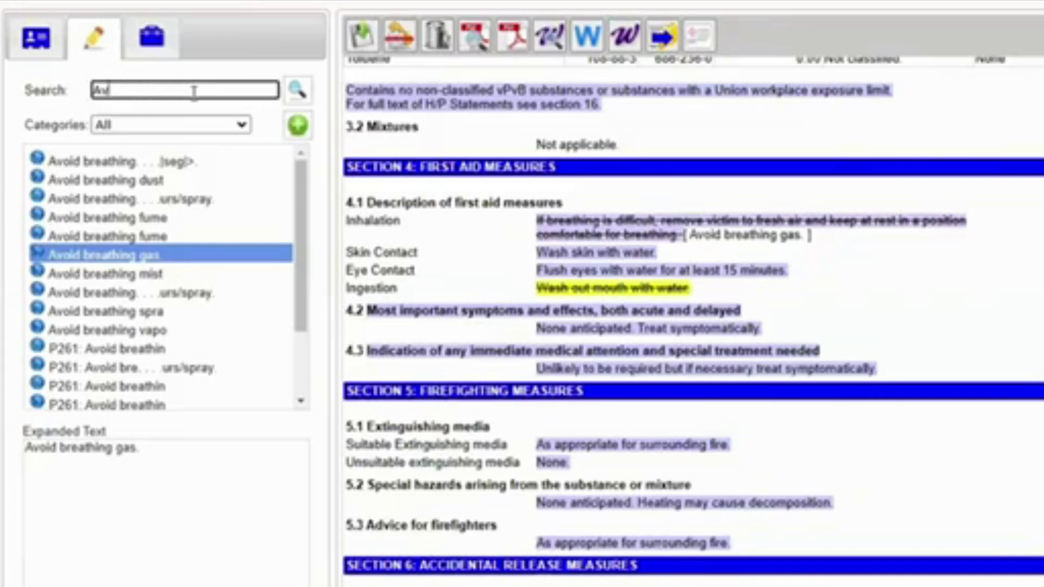
{"action": "key", "text": "Return"}
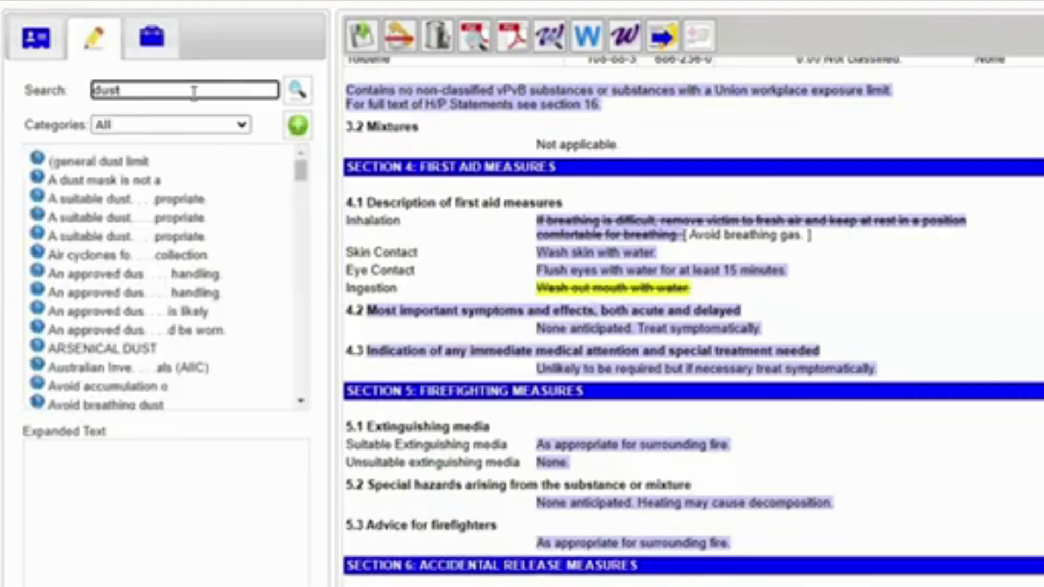
{"action": "scroll", "coordinate": [109, 372], "scroll_direction": "down", "scroll_amount": 3}
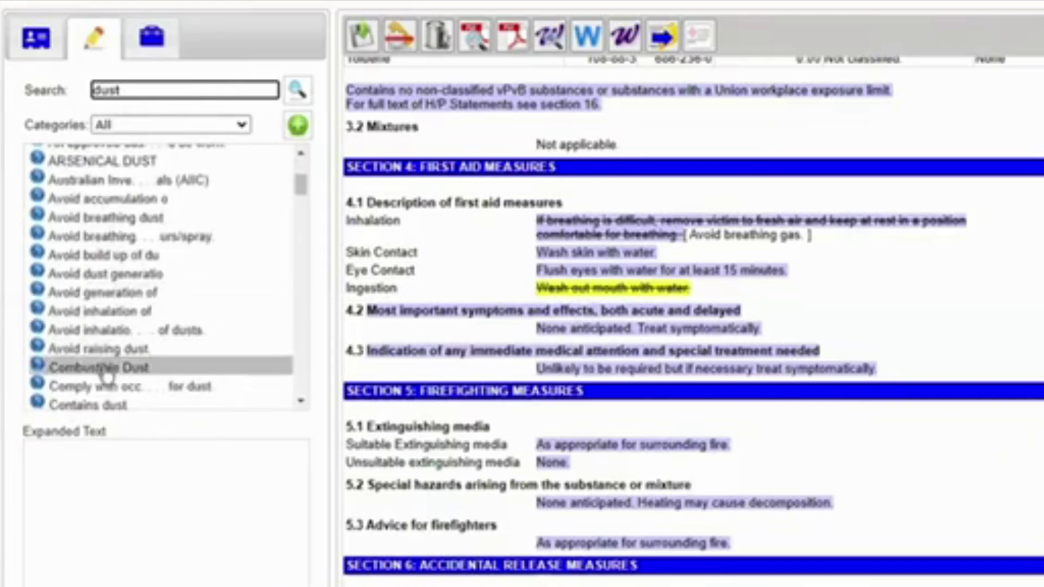
{"action": "mouse_move", "coordinate": [102, 349]}
{"action": "left_mouse_down"}
{"action": "mouse_move", "coordinate": [117, 340]}
{"action": "mouse_move", "coordinate": [764, 301]}
{"action": "mouse_move", "coordinate": [794, 289]}
{"action": "left_mouse_up"}
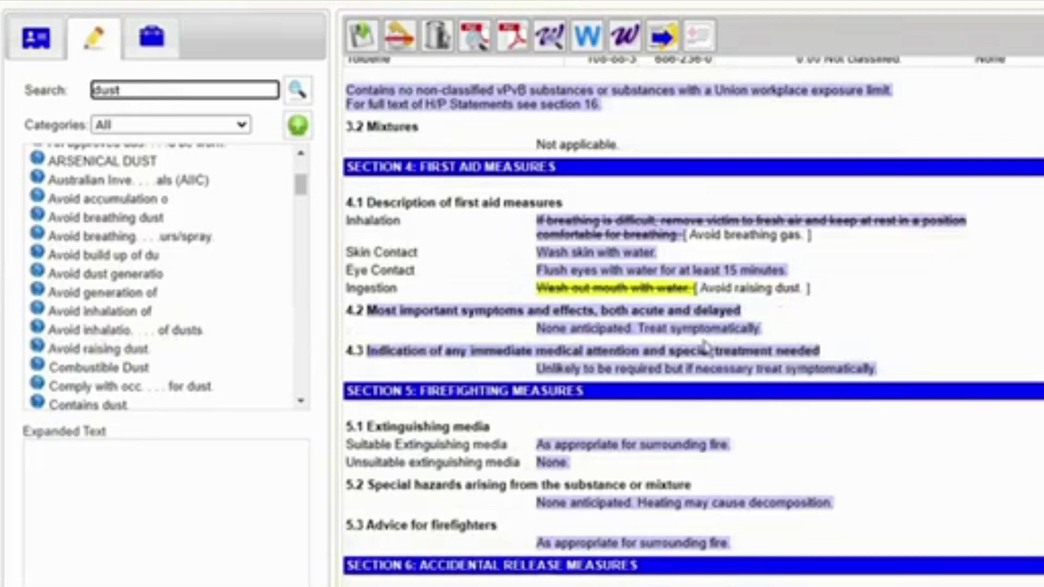
Step: Examine the blank form for a new library phrase, including its English text entry and other languages, and close it without saving
{"action": "left_click", "coordinate": [580, 292]}
{"action": "scroll", "coordinate": [576, 280], "scroll_direction": "up", "scroll_amount": 3}
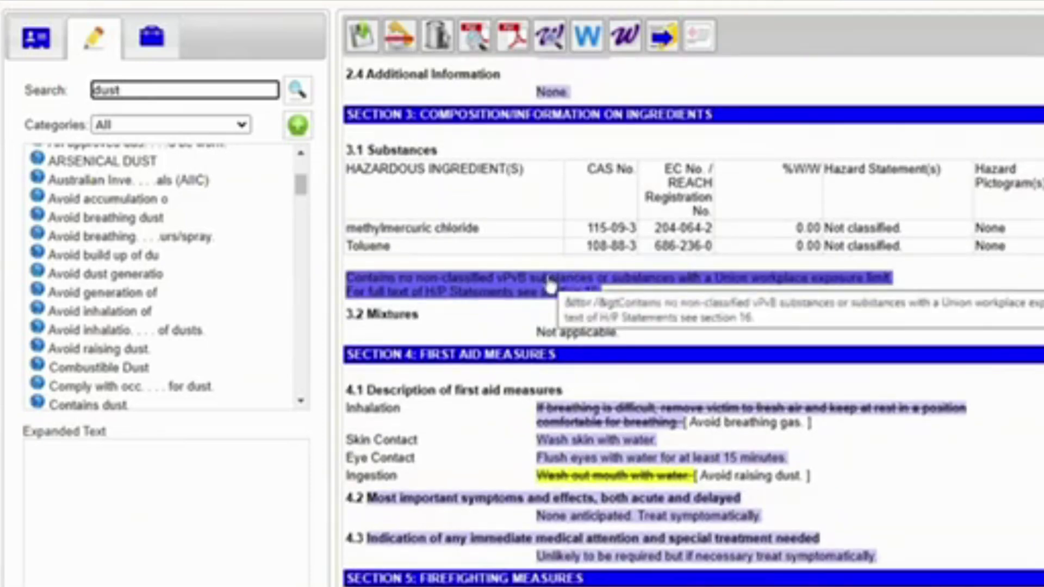
{"action": "left_click", "coordinate": [303, 127]}
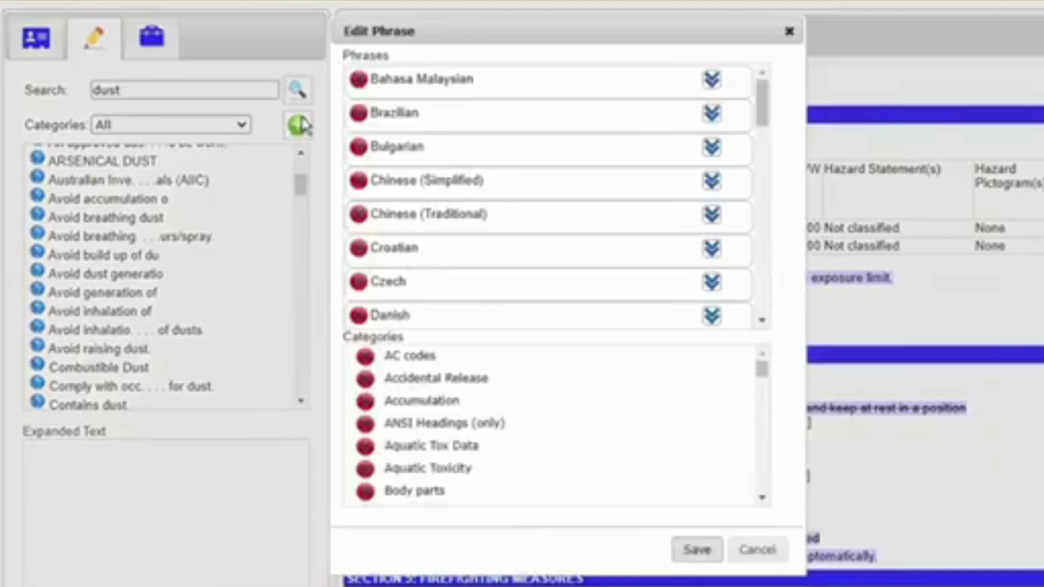
{"action": "scroll", "coordinate": [655, 139], "scroll_direction": "down", "scroll_amount": 5}
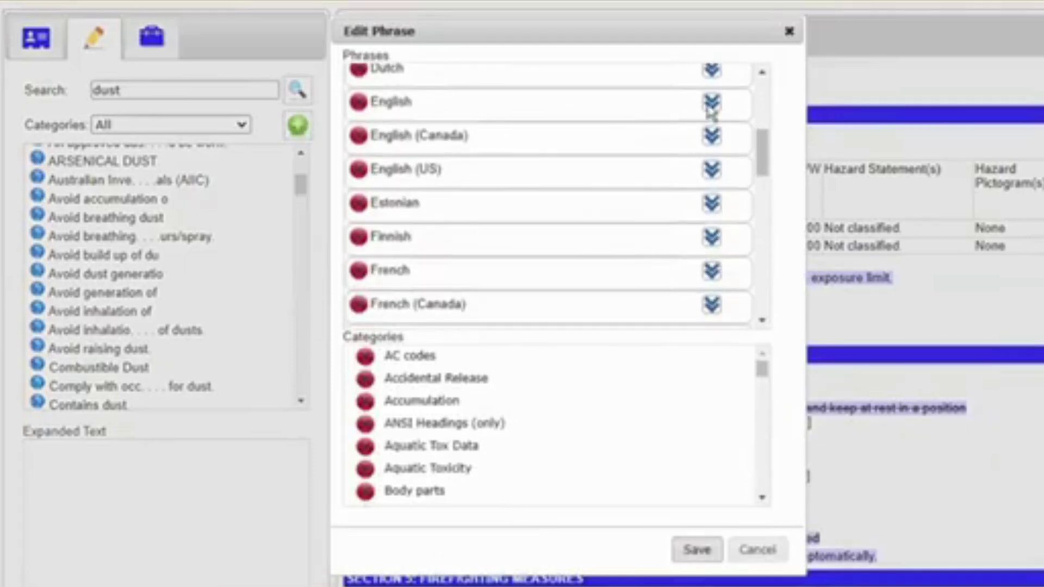
{"action": "left_click", "coordinate": [711, 103]}
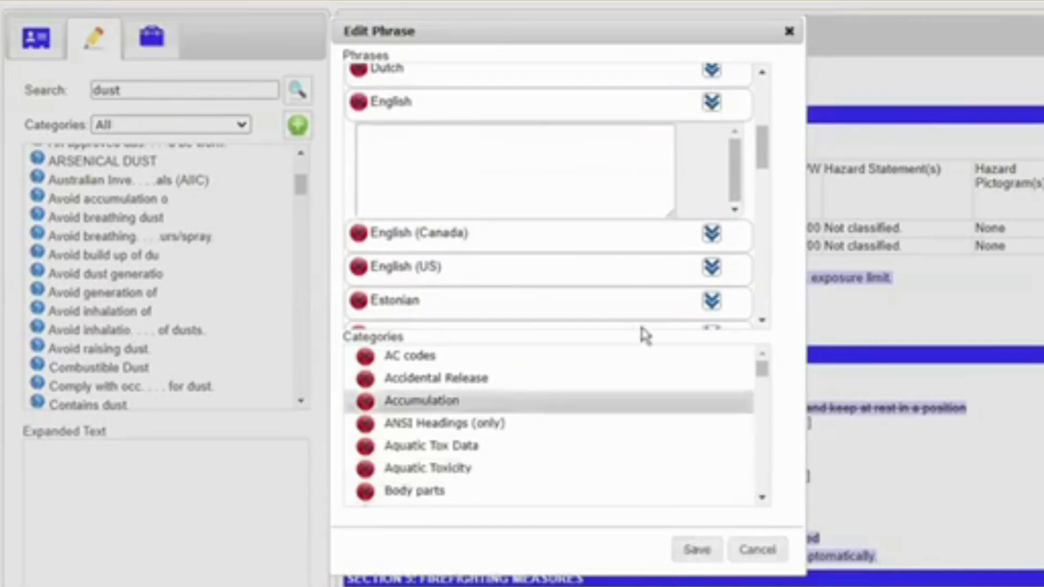
{"action": "scroll", "coordinate": [583, 263], "scroll_direction": "down", "scroll_amount": 5}
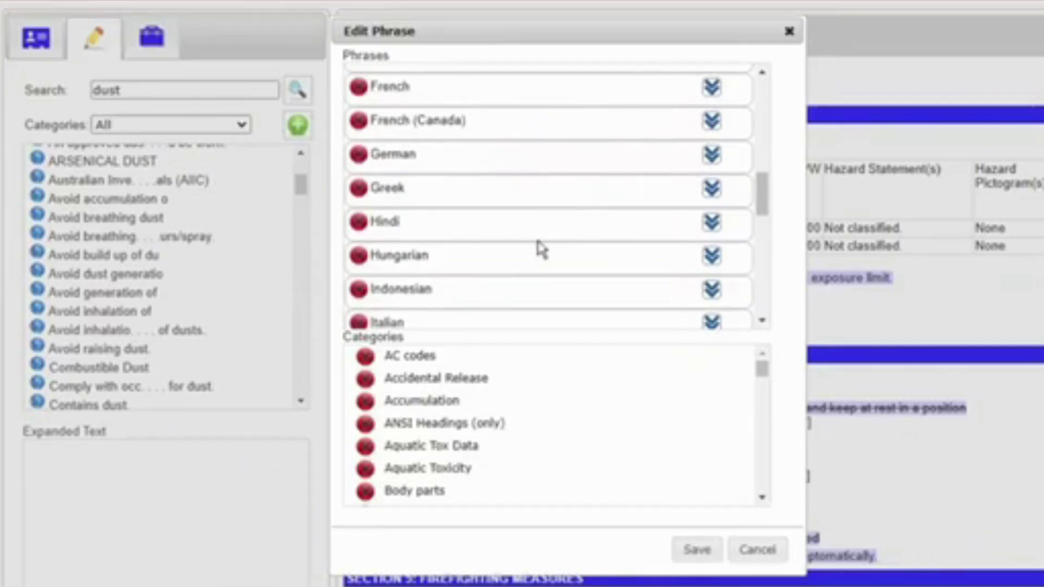
{"action": "scroll", "coordinate": [540, 228], "scroll_direction": "down", "scroll_amount": 3}
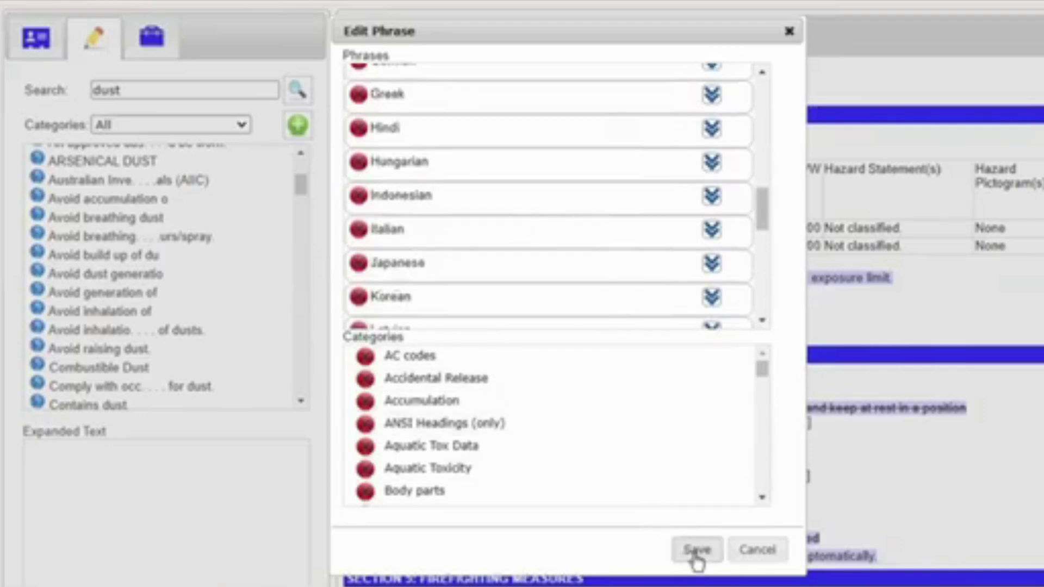
{"action": "left_click", "coordinate": [778, 550]}
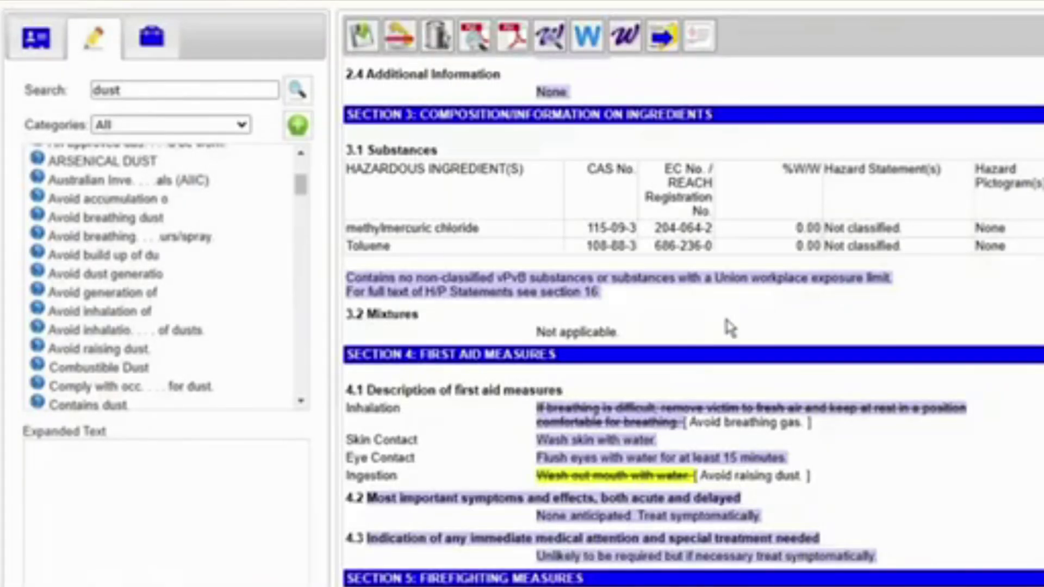
Step: Save the phrase changes to the EU TEST safety data sheet and review its sections down to the accidental release measures
{"action": "scroll", "coordinate": [726, 318], "scroll_direction": "up", "scroll_amount": 10}
{"action": "scroll", "coordinate": [727, 326], "scroll_direction": "up", "scroll_amount": 6}
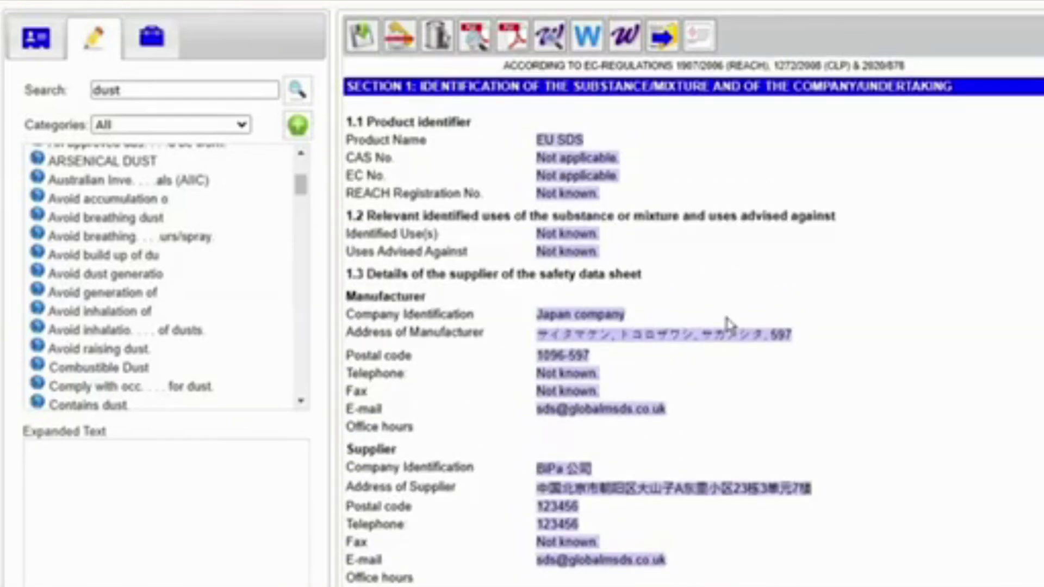
{"action": "left_click", "coordinate": [362, 42]}
{"action": "scroll", "coordinate": [620, 205], "scroll_direction": "down", "scroll_amount": 10}
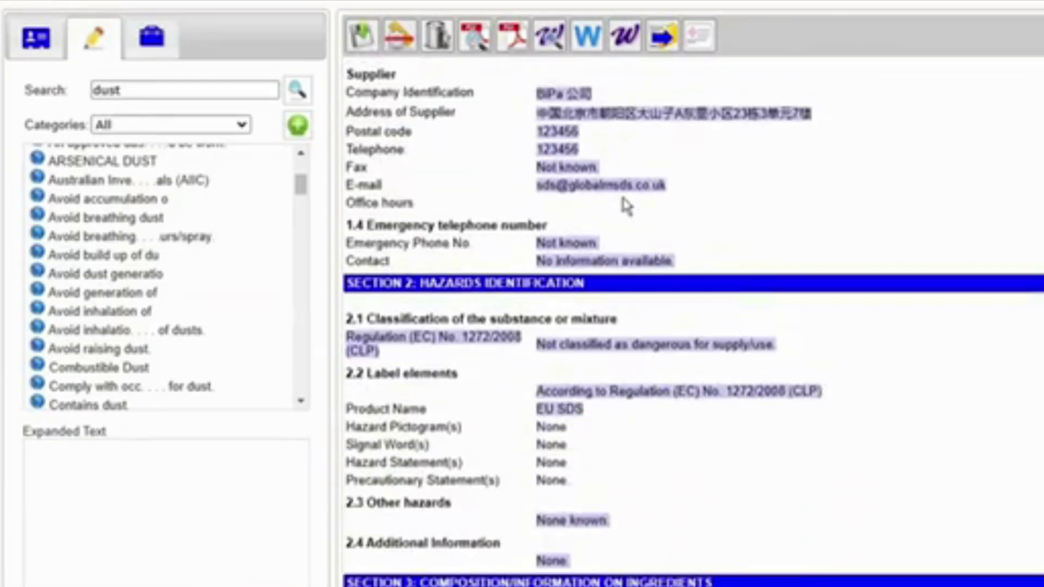
{"action": "scroll", "coordinate": [617, 205], "scroll_direction": "down", "scroll_amount": 9}
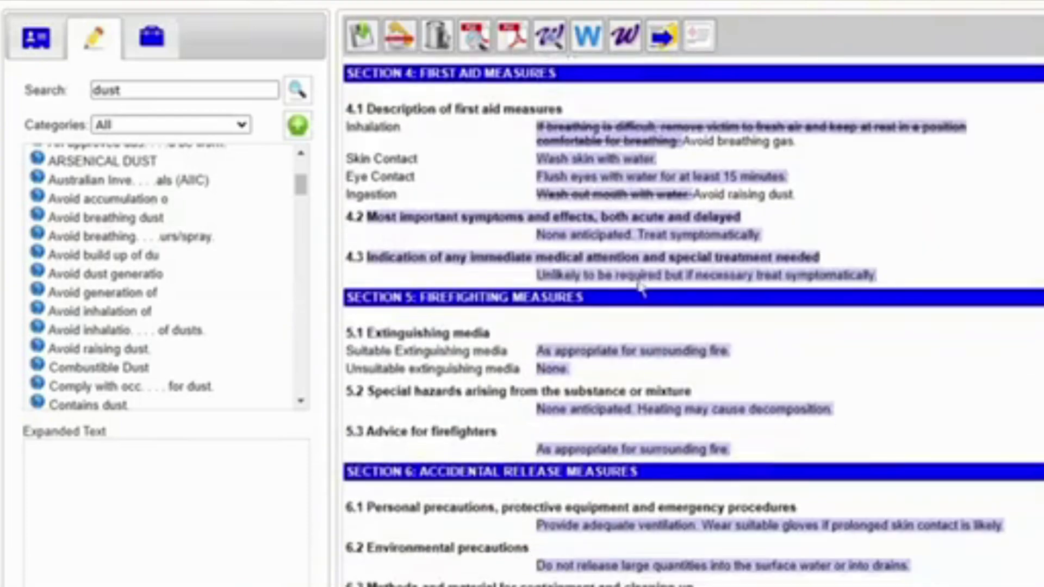
{"action": "left_click", "coordinate": [812, 256]}
{"action": "scroll", "coordinate": [827, 303], "scroll_direction": "down", "scroll_amount": 3}
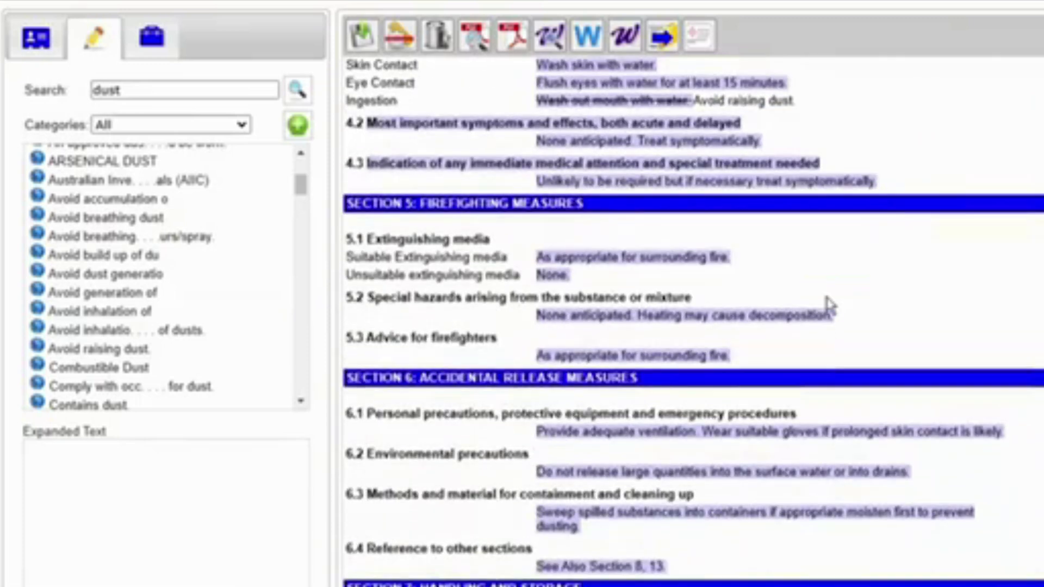